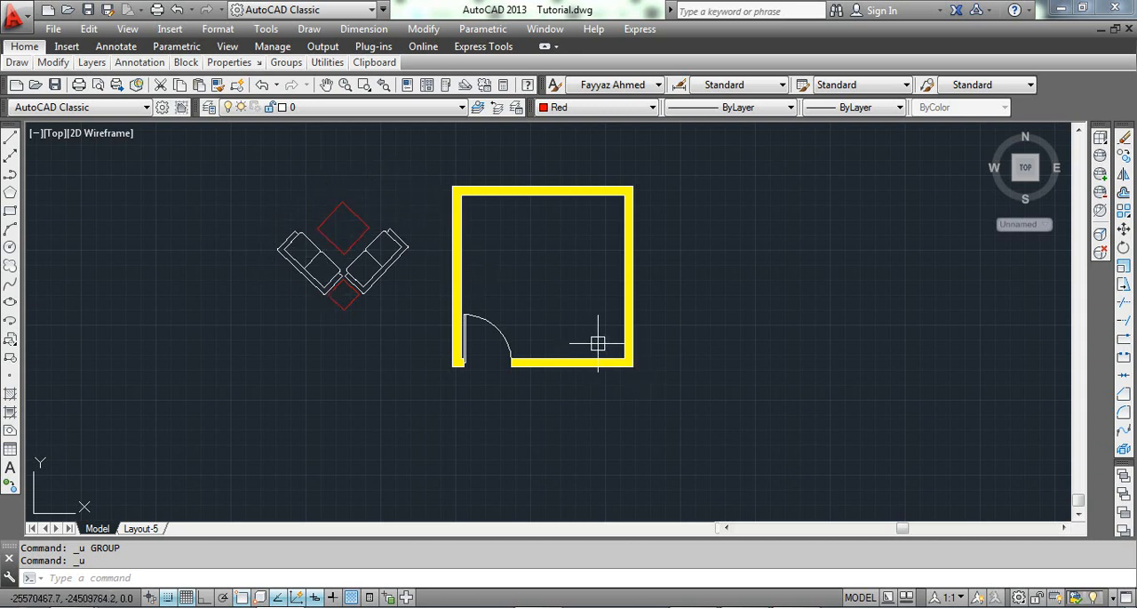
# Begin aligning the grouped sofas and tables, matching a point on the upper part of the right sofa's back to the right wall's inner face.
pyautogui.moveTo(358, 273)
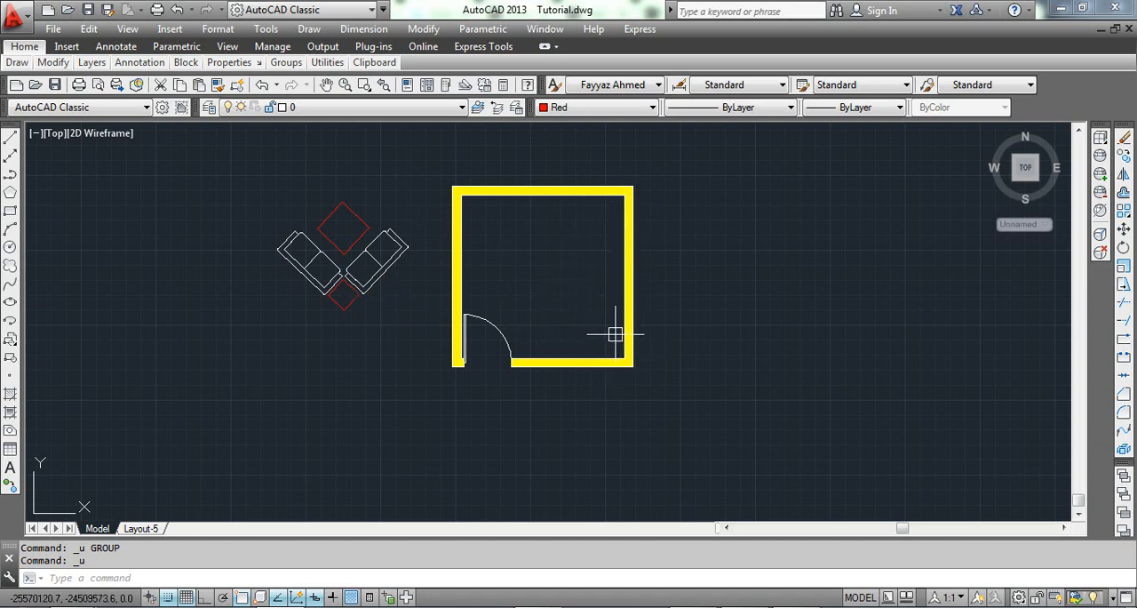
pyautogui.moveTo(614, 356)
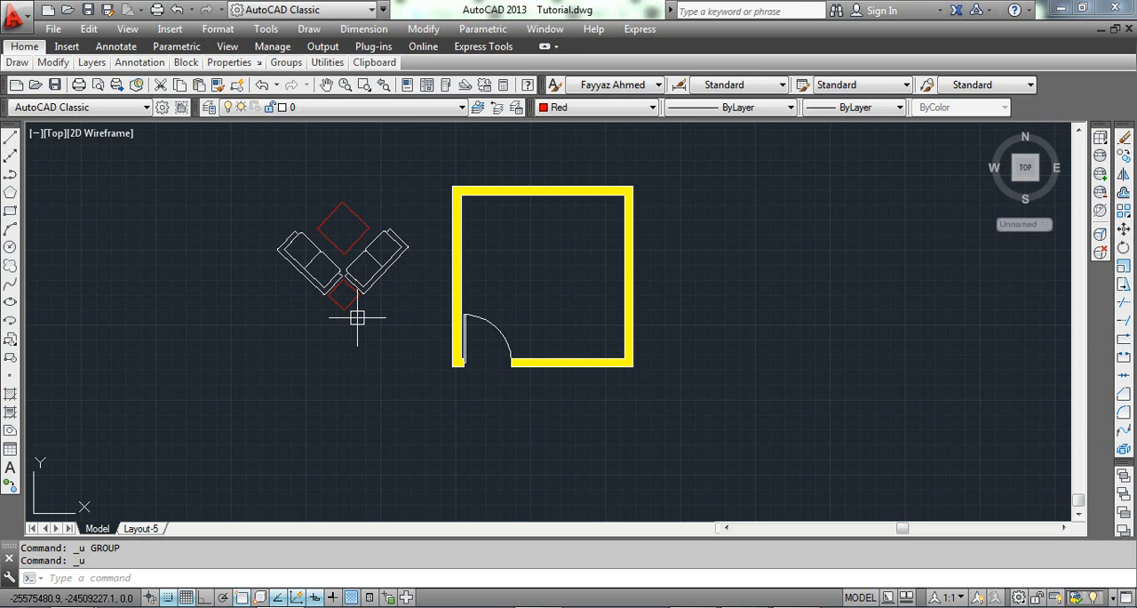
pyautogui.write('A')
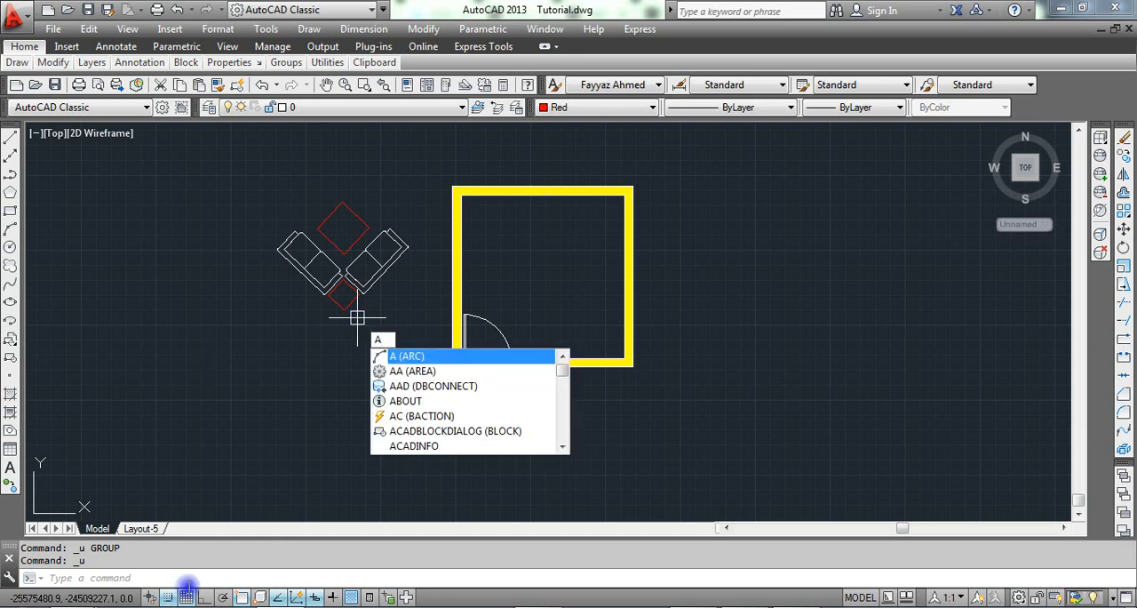
pyautogui.write('L')
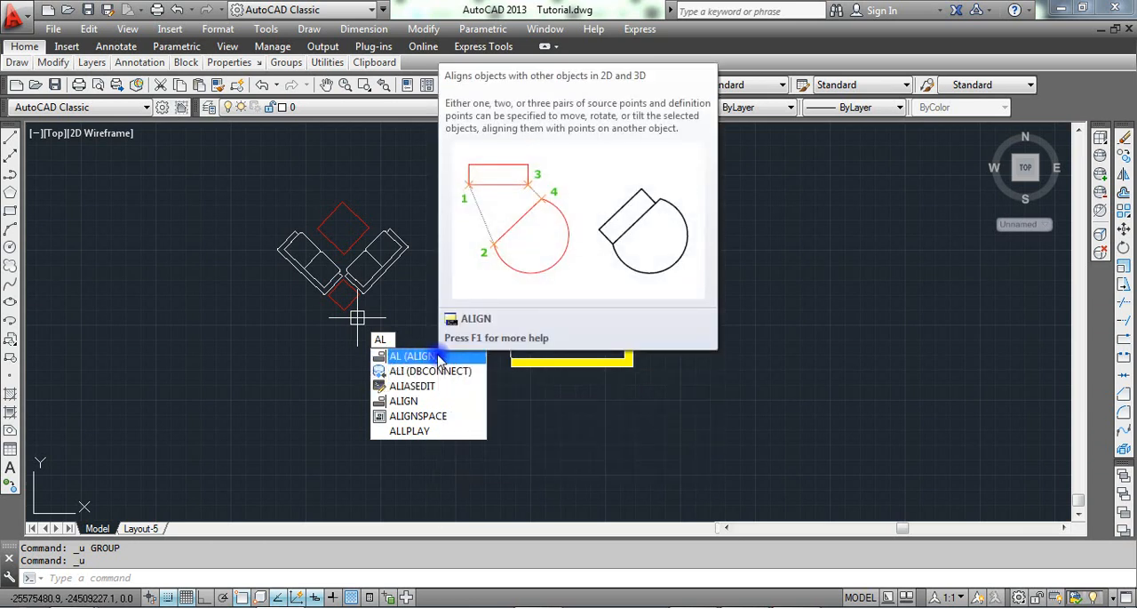
pyautogui.click(432, 356)
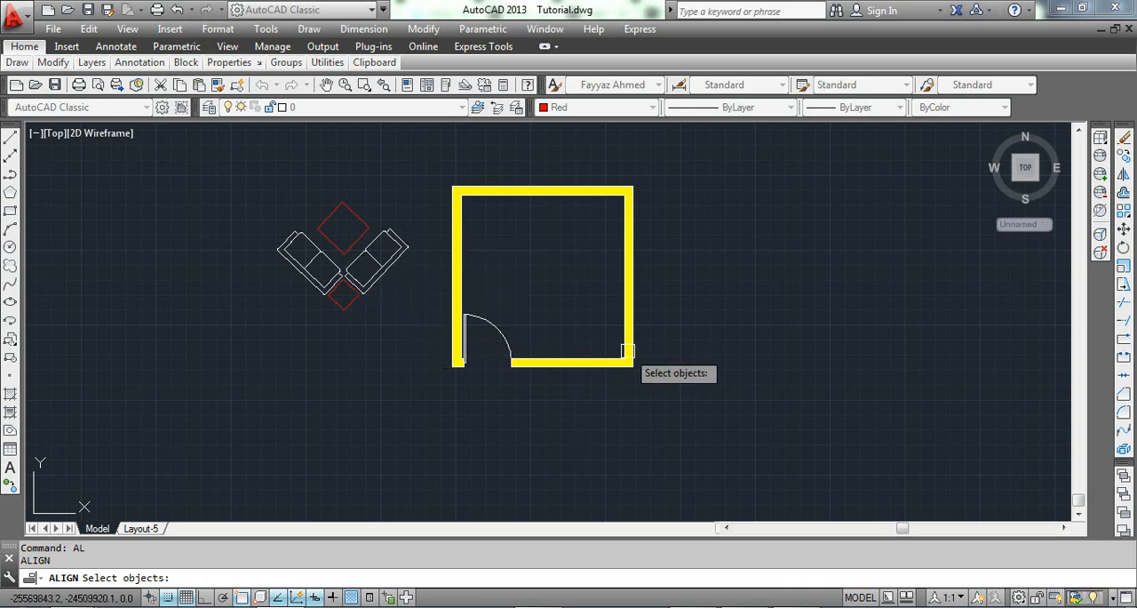
pyautogui.click(380, 258)
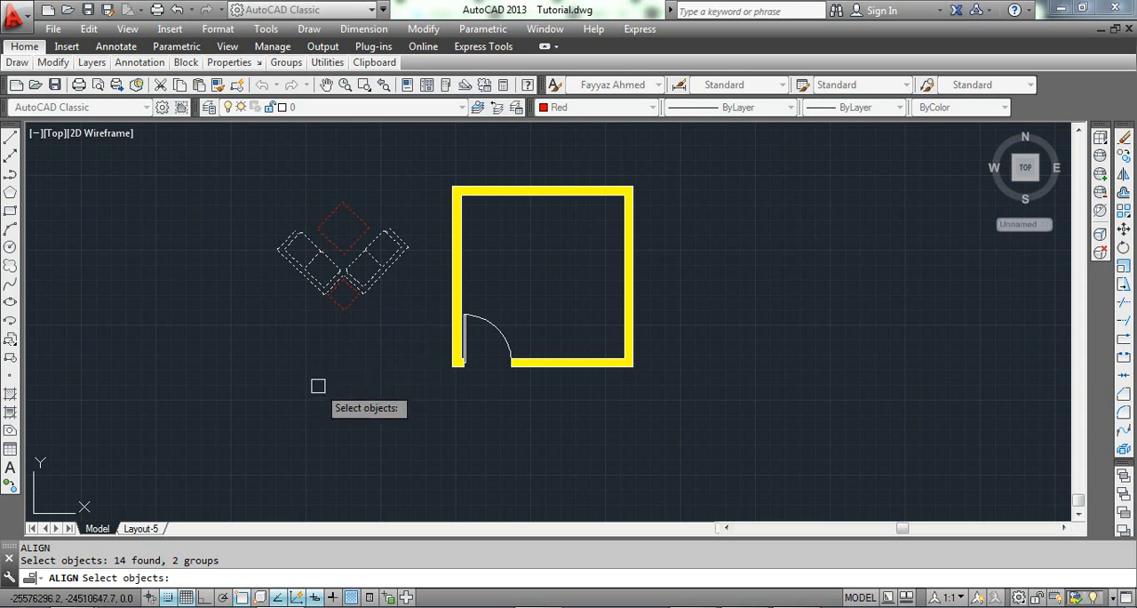
pyautogui.press('Return')
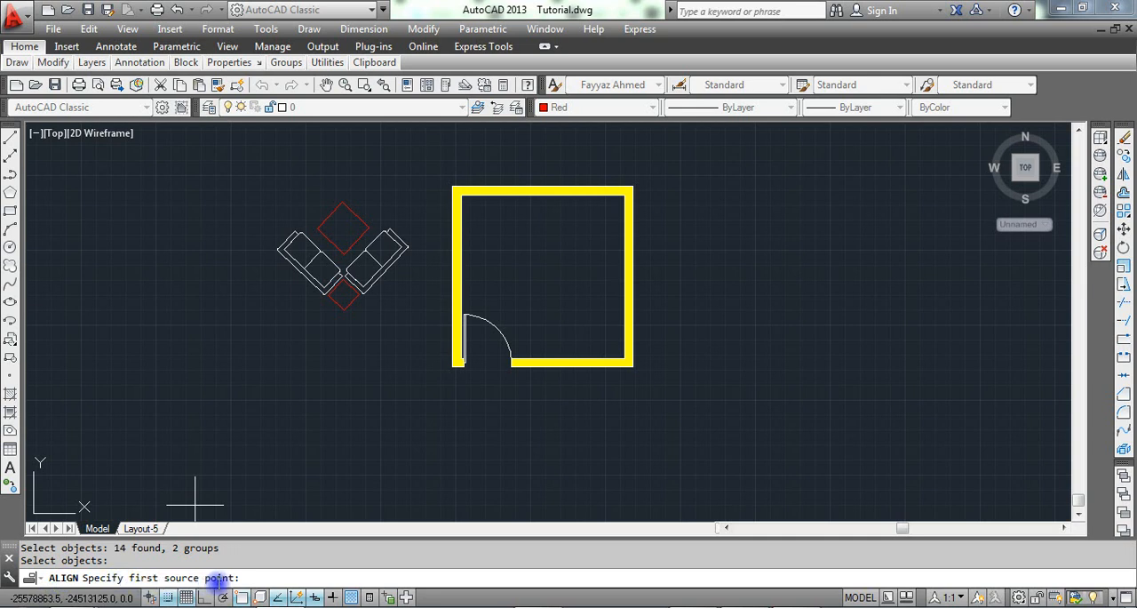
pyautogui.scroll(5, 373, 223)
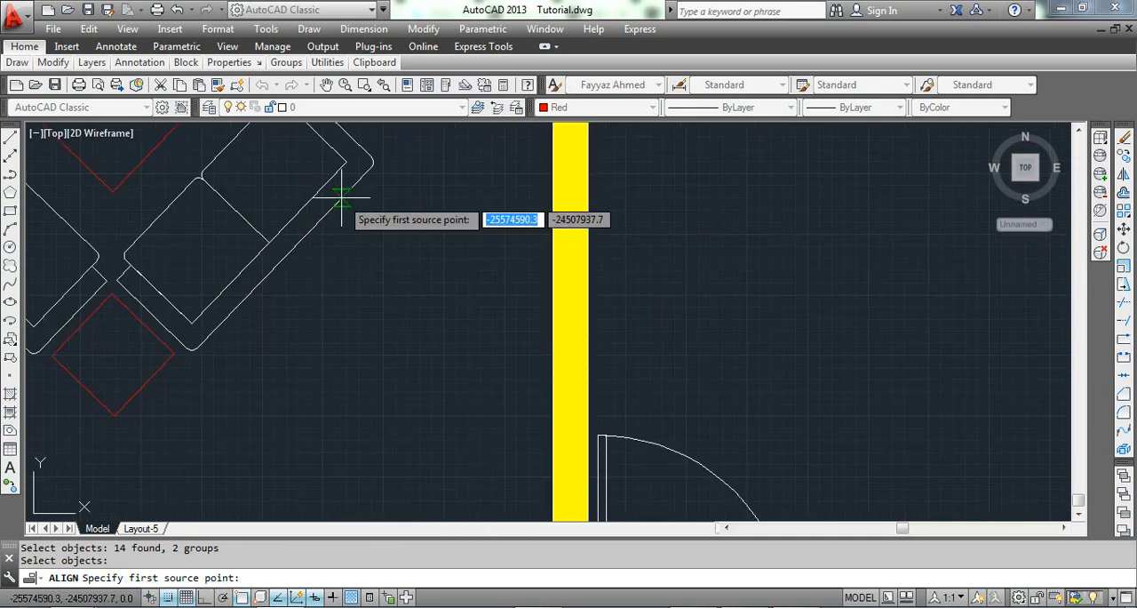
pyautogui.click(346, 192)
pyautogui.scroll(-5, 533, 275)
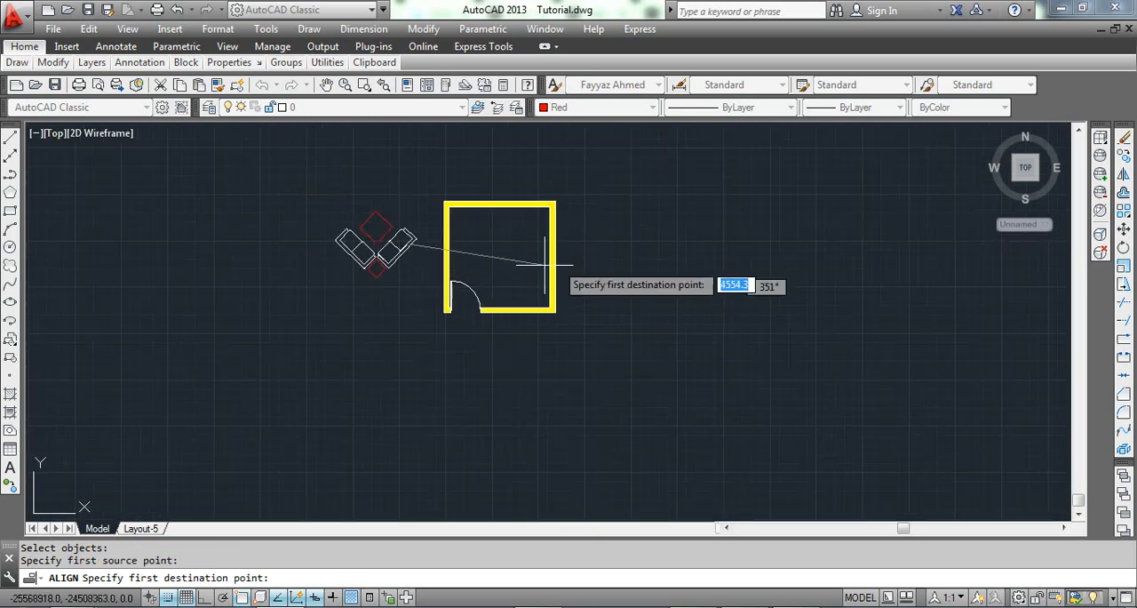
pyautogui.scroll(3, 477, 295)
pyautogui.click(469, 278)
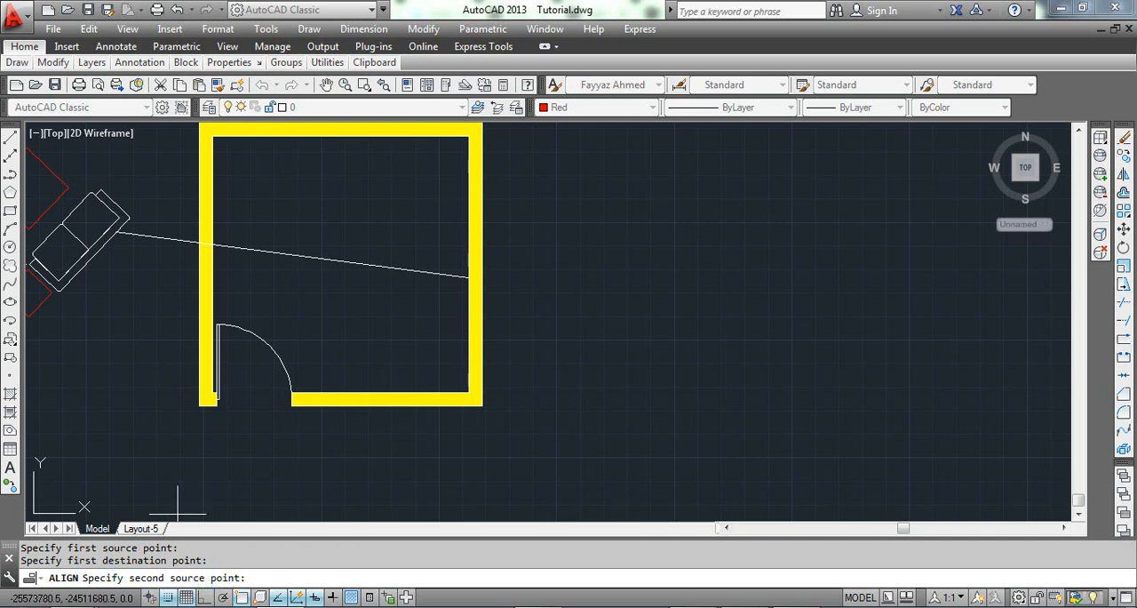
# Match a second point lower on the same sofa's back to the right wall's inner face, and finish the alignment without scaling.
pyautogui.scroll(-2, 536, 129)
pyautogui.scroll(4, 262, 205)
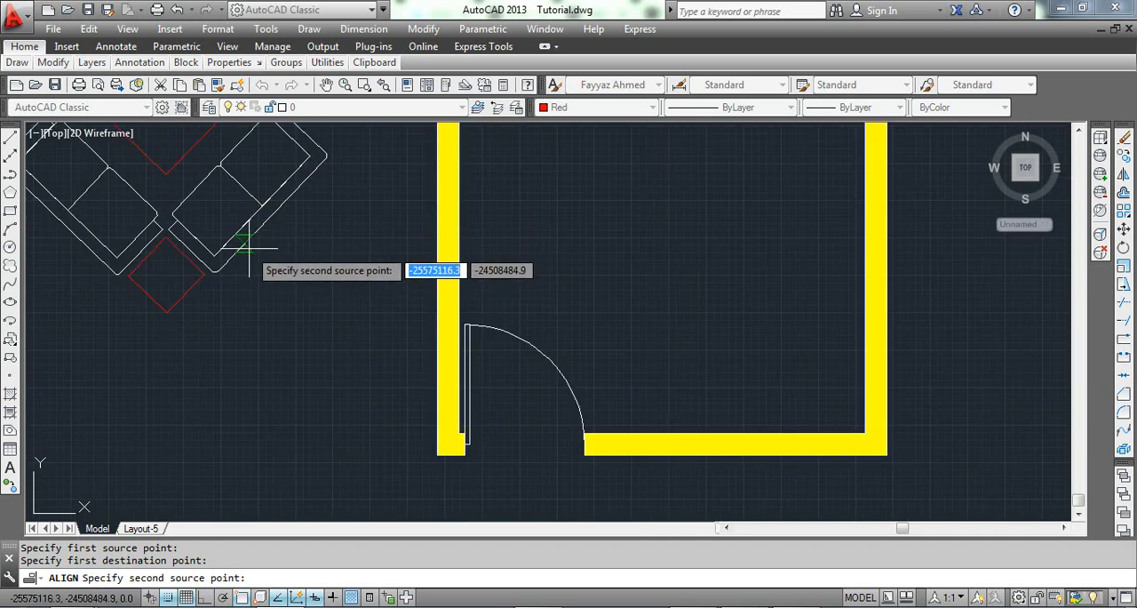
pyautogui.click(241, 252)
pyautogui.scroll(-2, 355, 257)
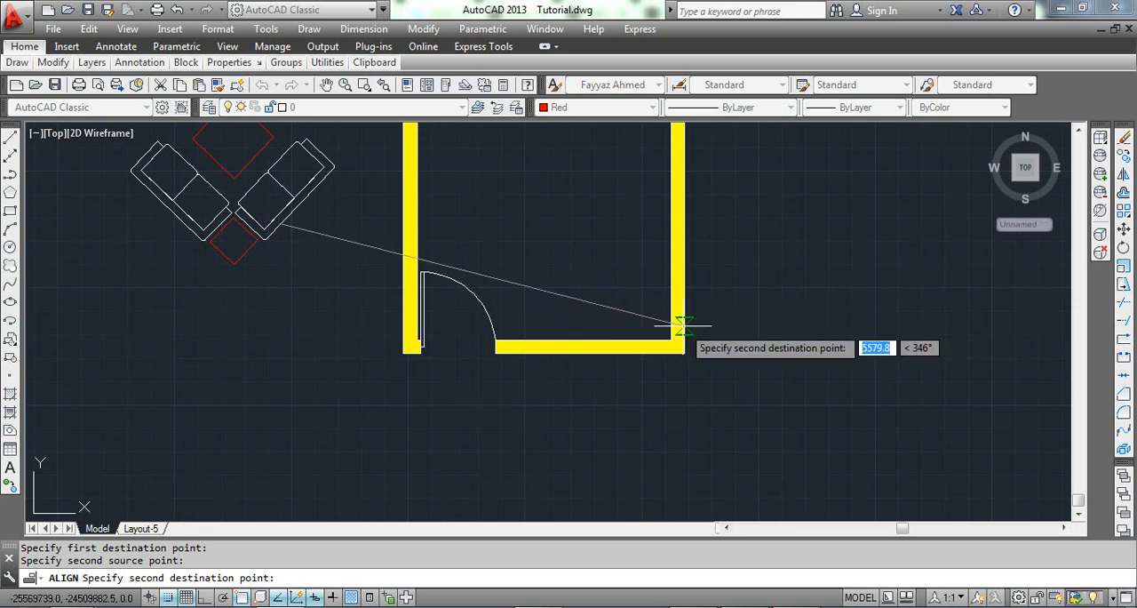
pyautogui.scroll(2, 681, 323)
pyautogui.click(665, 286)
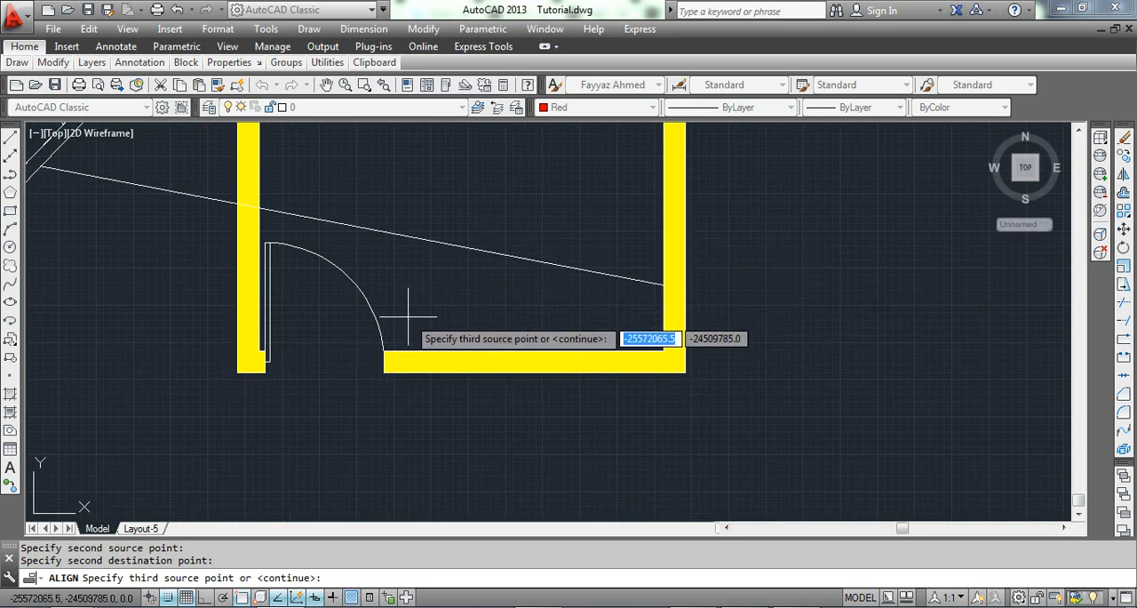
pyautogui.press('Return')
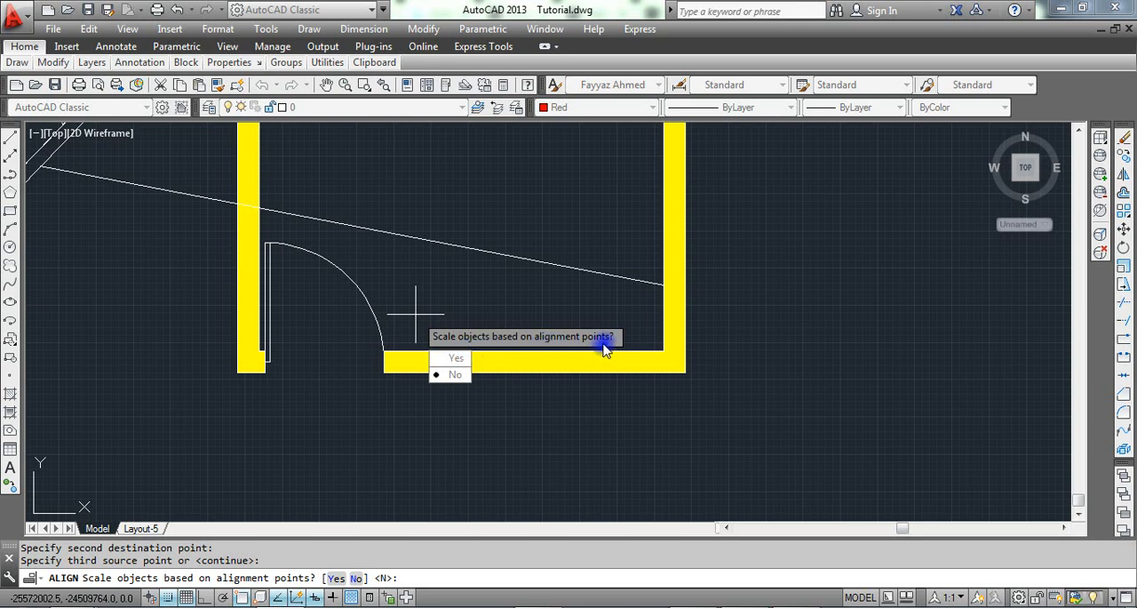
pyautogui.click(451, 377)
pyautogui.scroll(-5, 498, 244)
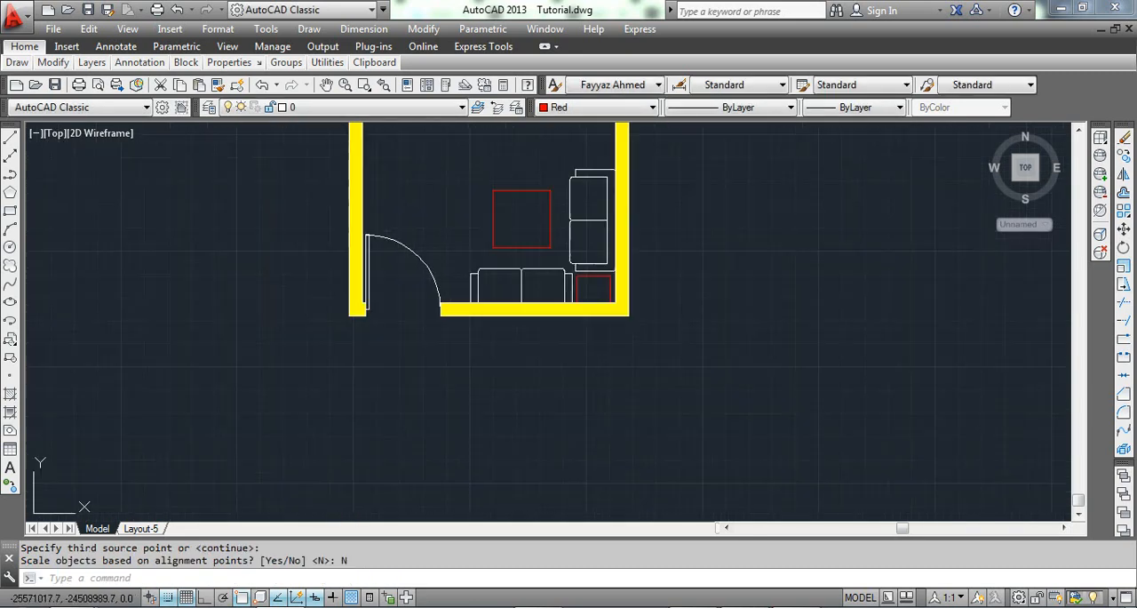
# Examine how the aligned sofas and tables sit against the room's right and lower walls.
pyautogui.scroll(4, 604, 256)
pyautogui.scroll(-4, 586, 271)
pyautogui.scroll(4, 548, 183)
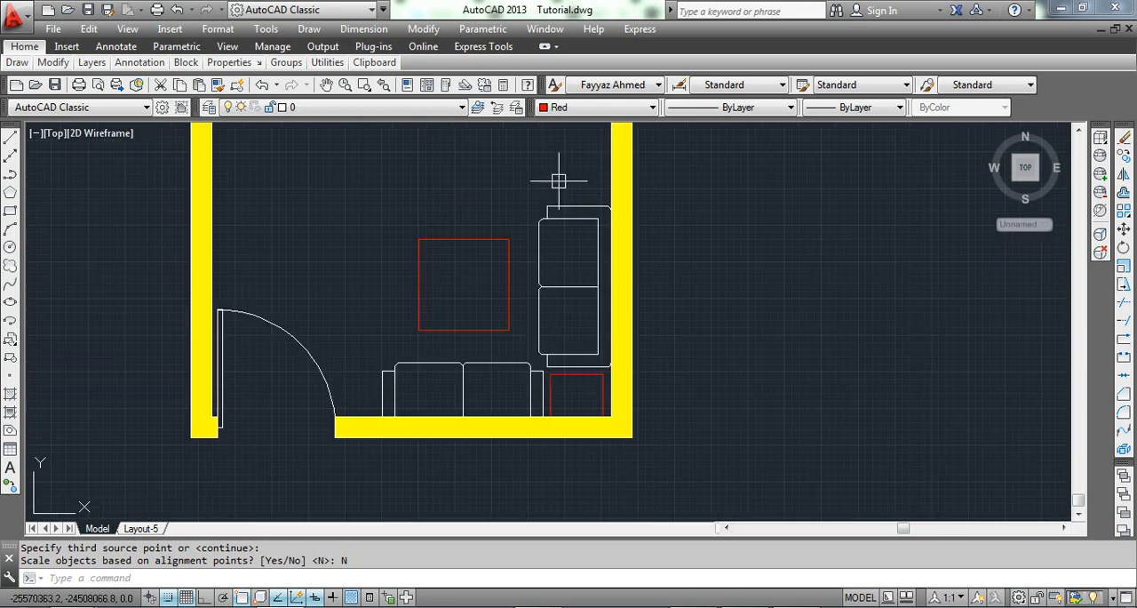
pyautogui.scroll(-4, 445, 169)
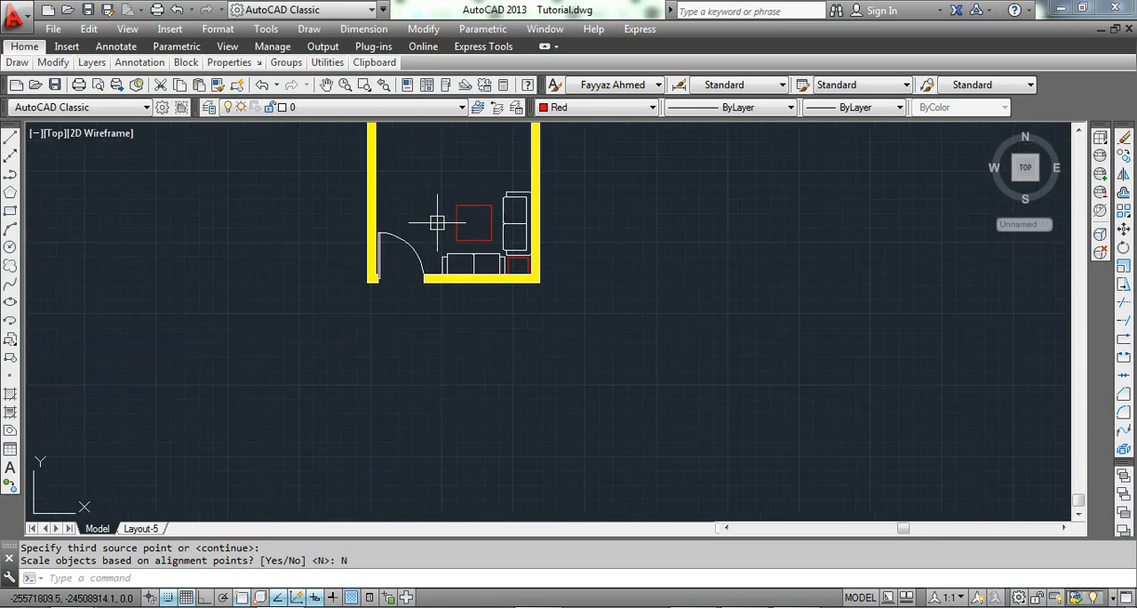
pyautogui.scroll(3, 490, 207)
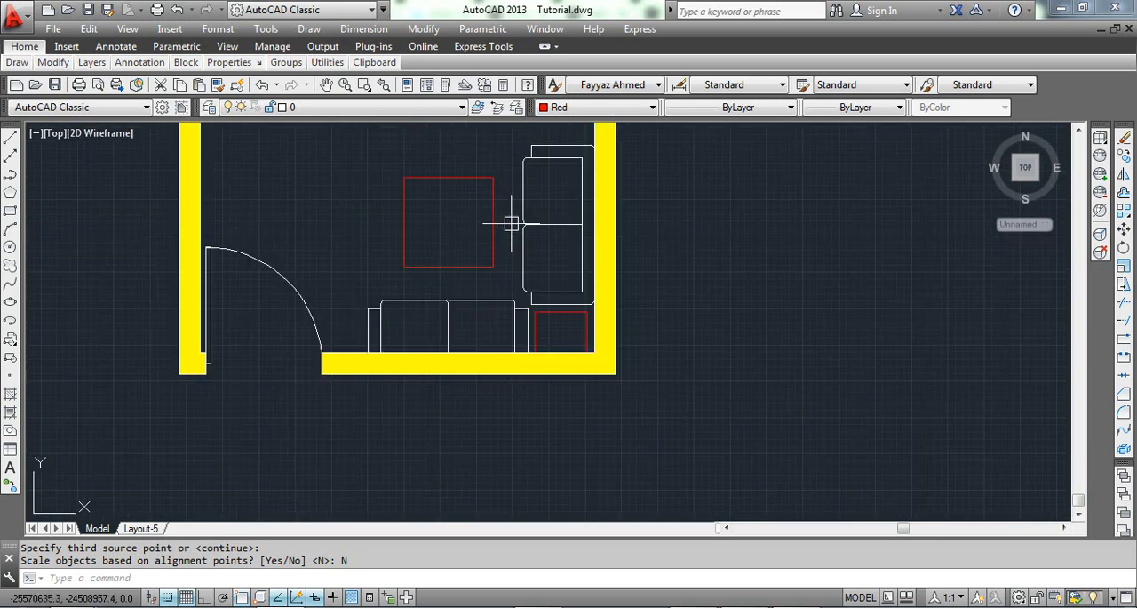
pyautogui.scroll(-2, 599, 236)
pyautogui.scroll(2, 589, 189)
pyautogui.scroll(-2, 527, 305)
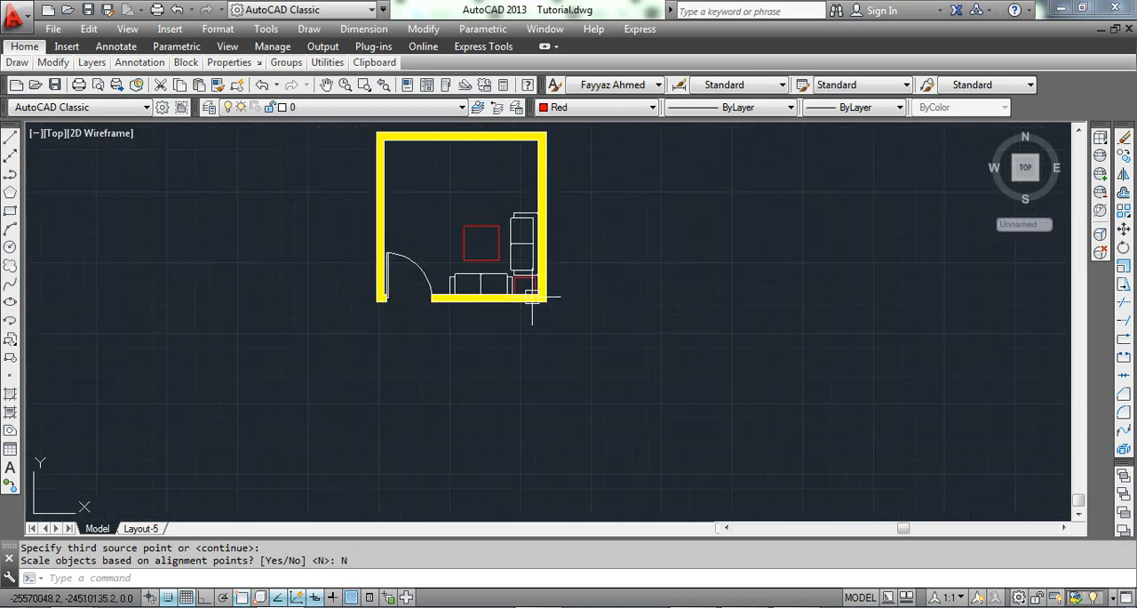
# Move the furniture group straight up so the lower sofa's back rests on the inner face of the lower wall.
pyautogui.scroll(4, 400, 266)
pyautogui.scroll(-1, 449, 231)
pyautogui.click(453, 229)
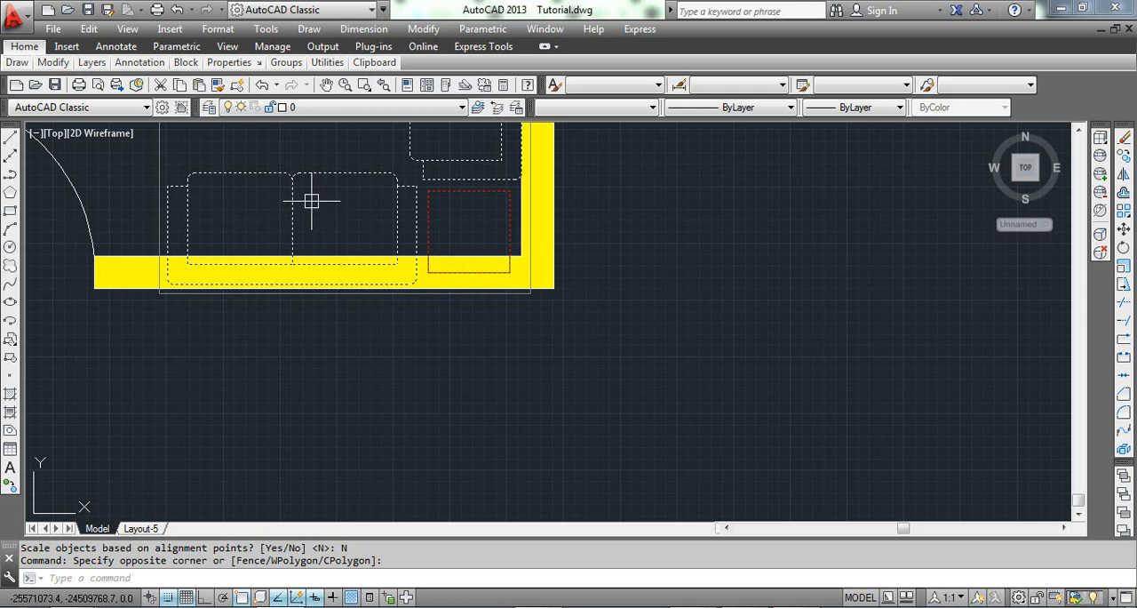
pyautogui.write('m')
pyautogui.press('Return')
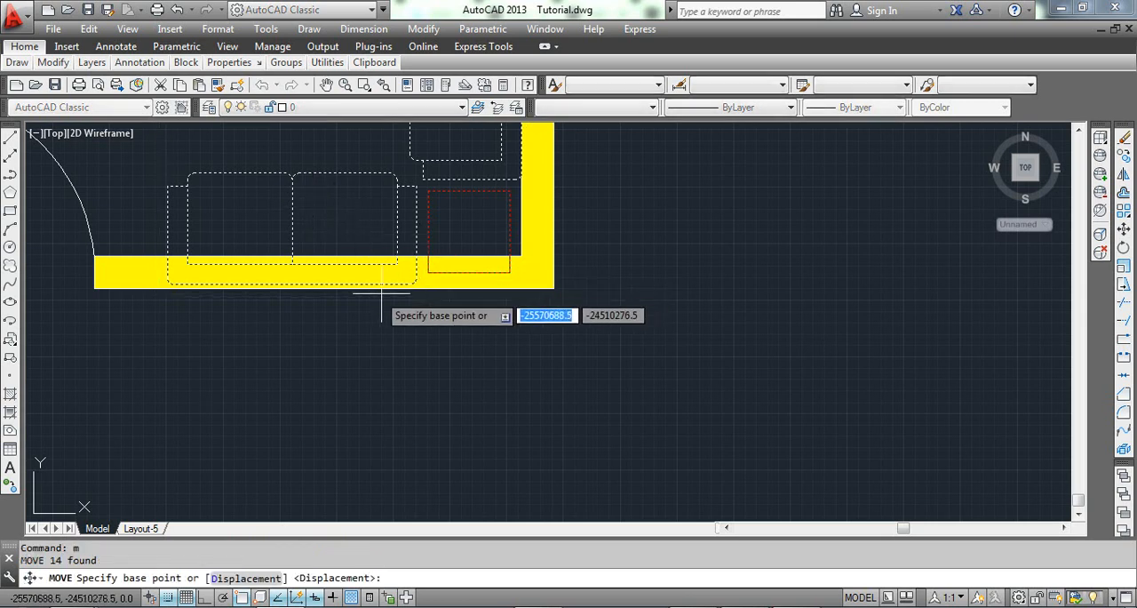
pyautogui.scroll(3, 377, 293)
pyautogui.scroll(-2, 391, 293)
pyautogui.scroll(3, 388, 276)
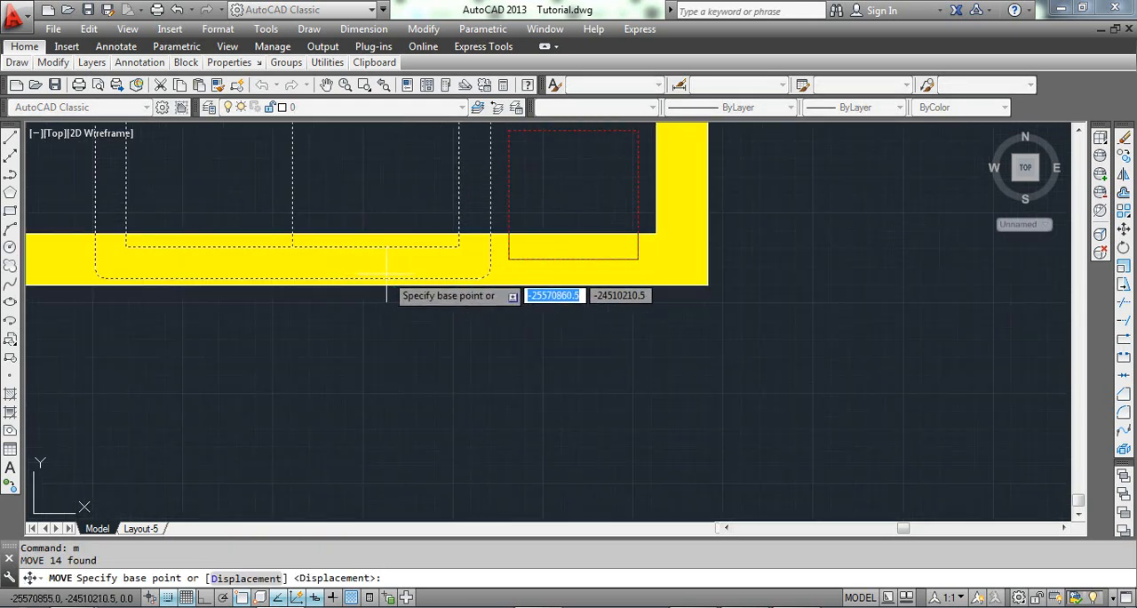
pyautogui.click(388, 277)
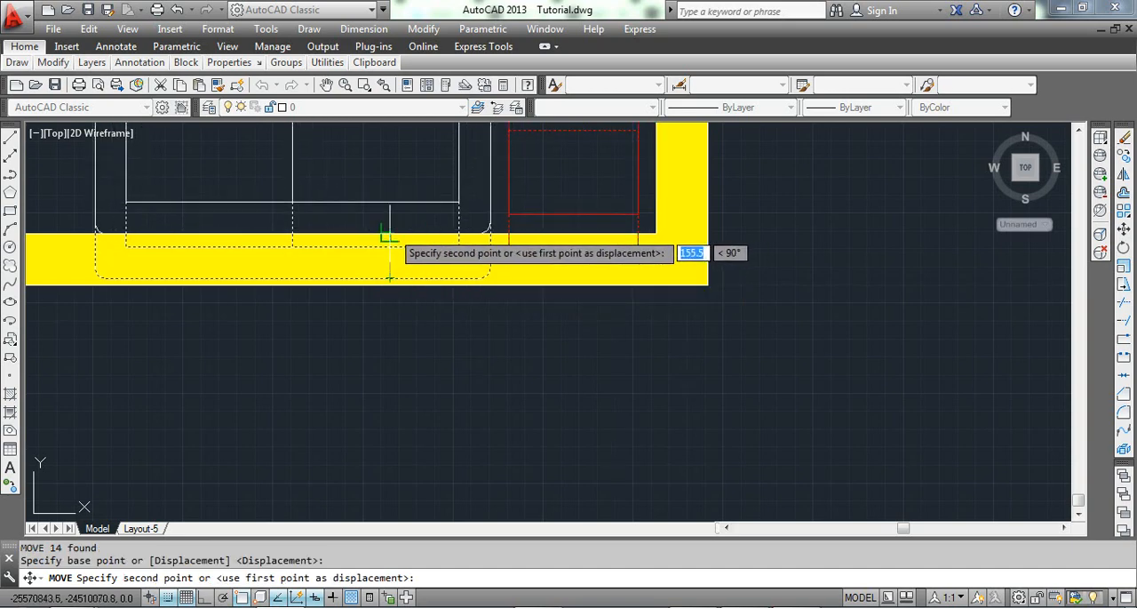
pyautogui.click(388, 237)
# Examine the furniture's placement in the room's lower-right corner, close up and in the whole room.
pyautogui.scroll(-5, 393, 229)
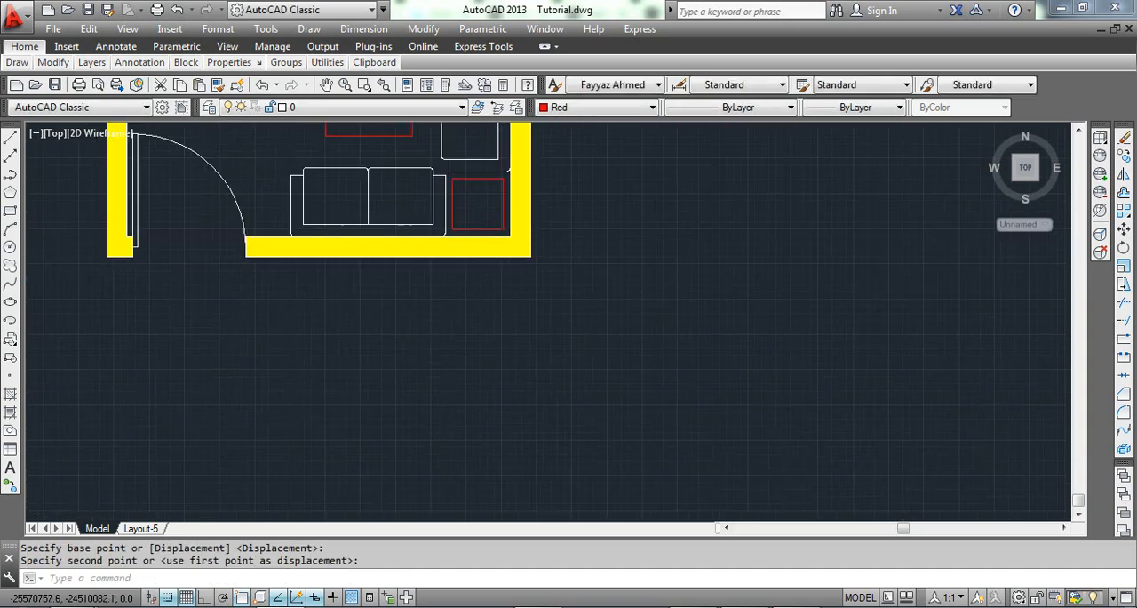
pyautogui.scroll(5, 453, 218)
pyautogui.scroll(-5, 417, 235)
pyautogui.scroll(3, 426, 248)
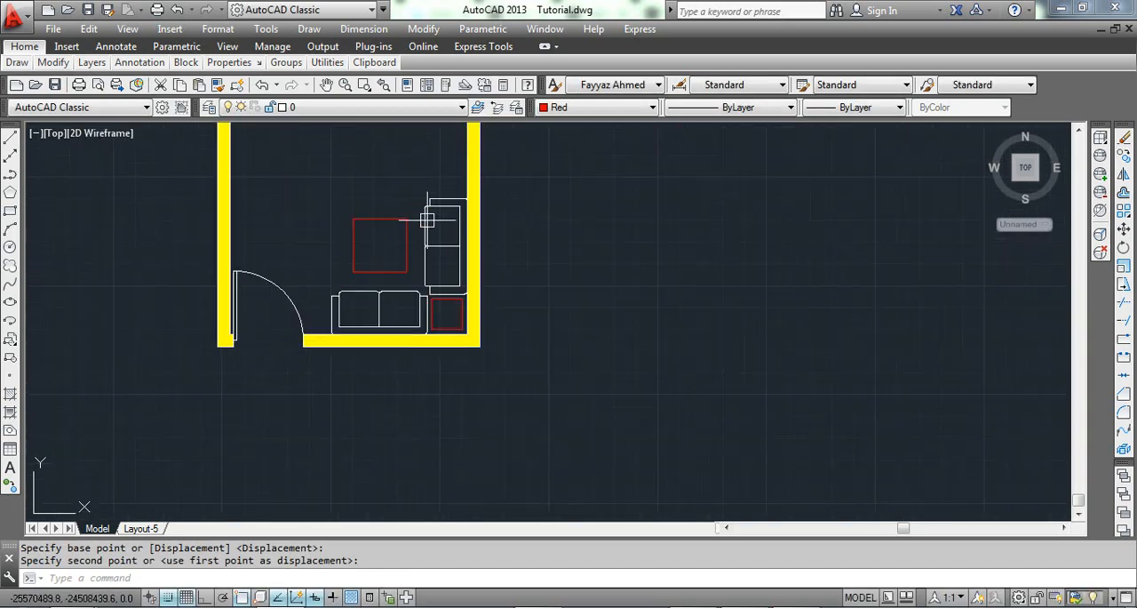
pyautogui.scroll(3, 439, 260)
pyautogui.scroll(-3, 448, 244)
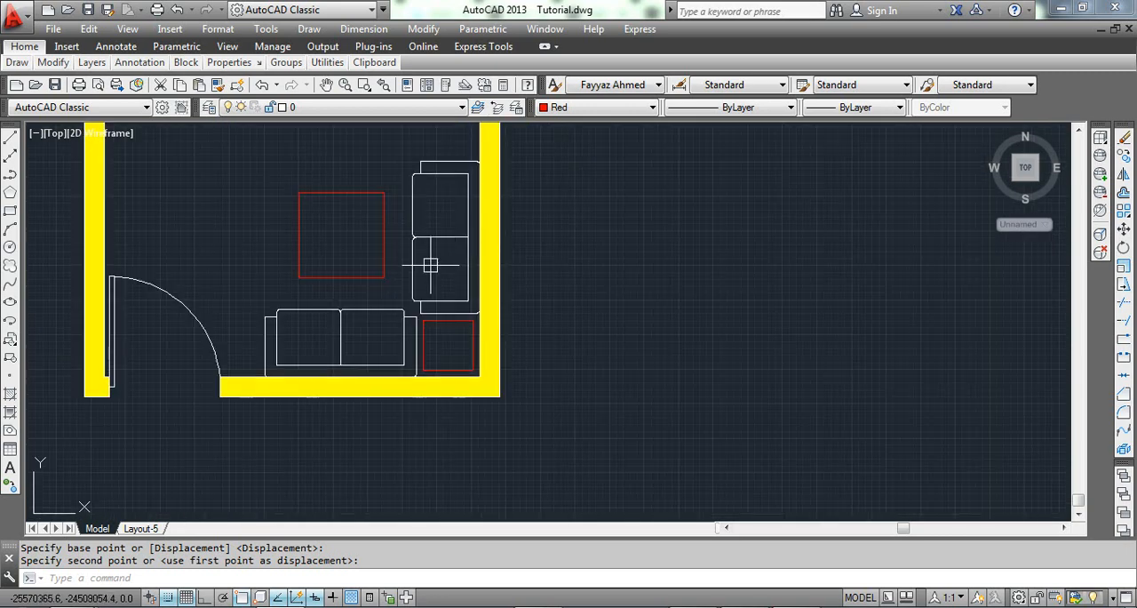
pyautogui.scroll(4, 446, 241)
pyautogui.scroll(-2, 436, 267)
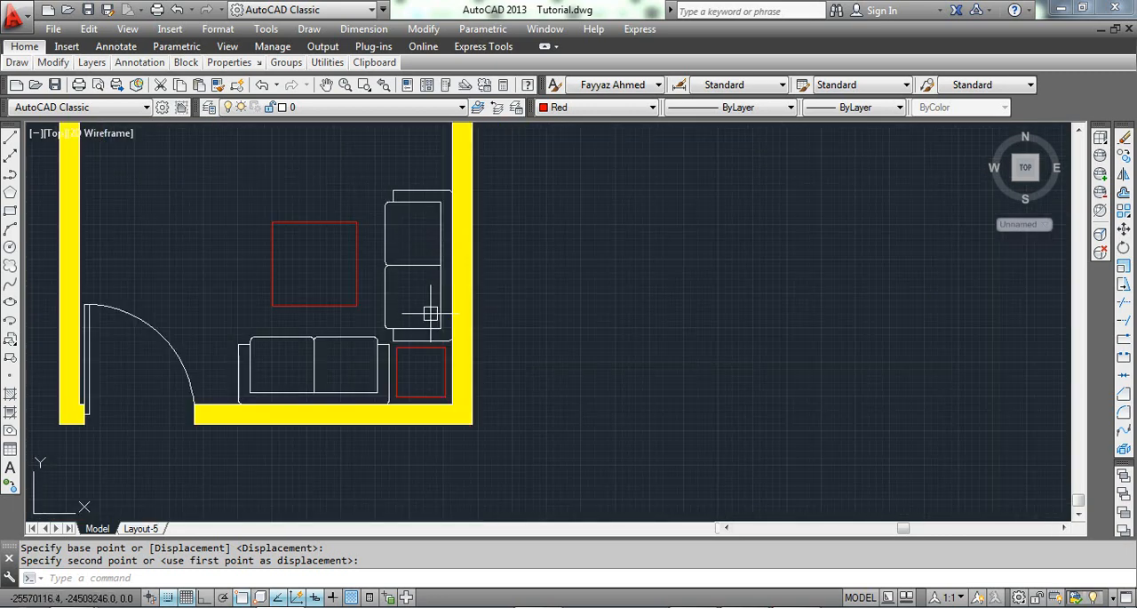
pyautogui.scroll(-4, 440, 346)
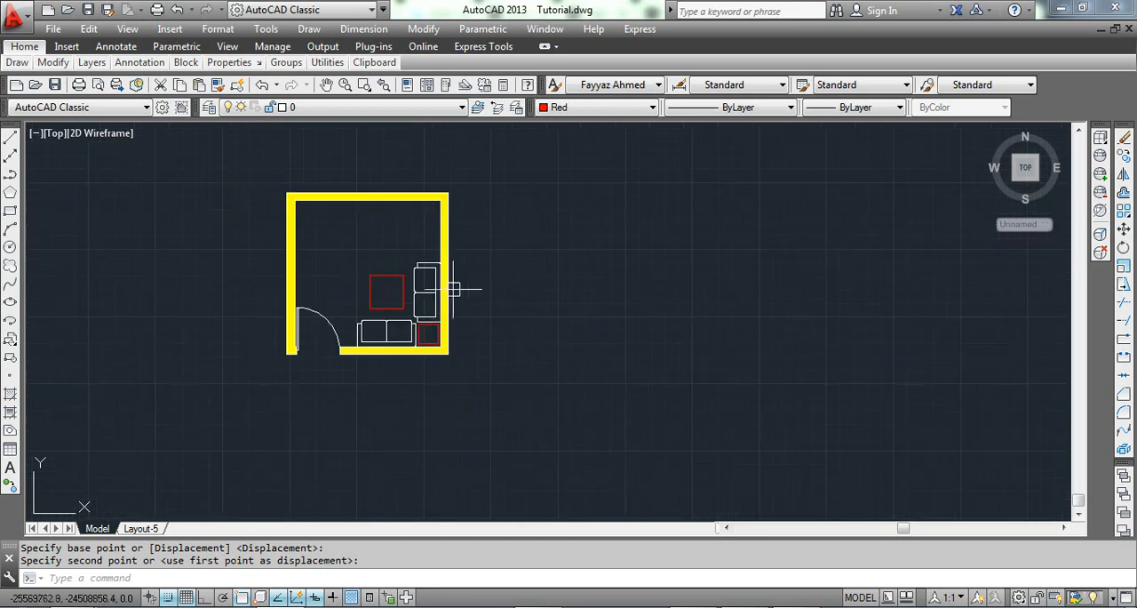
pyautogui.scroll(2, 418, 320)
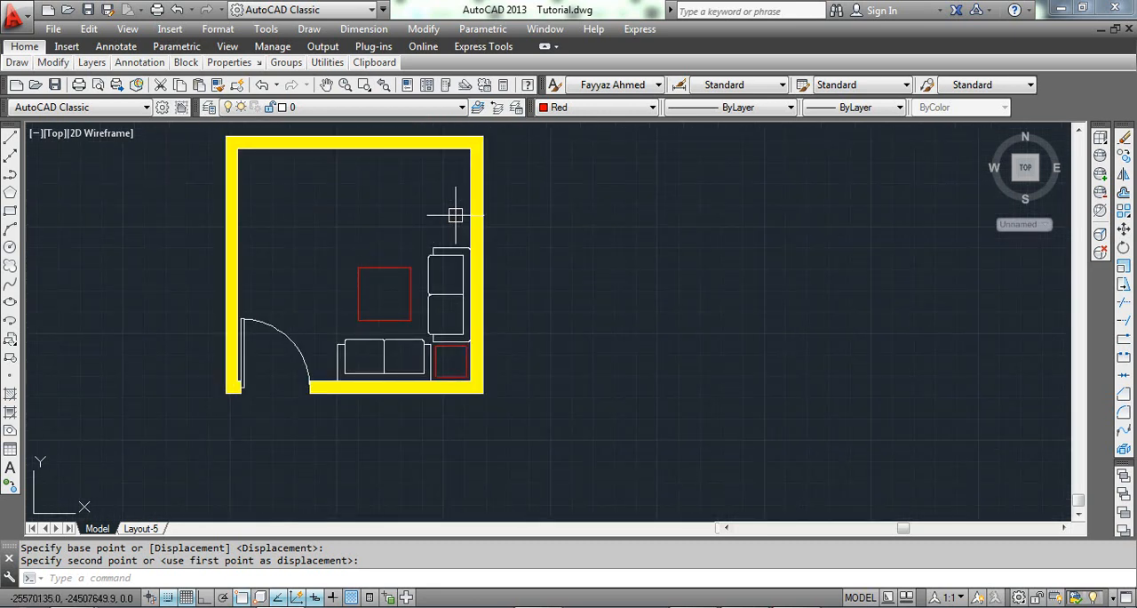